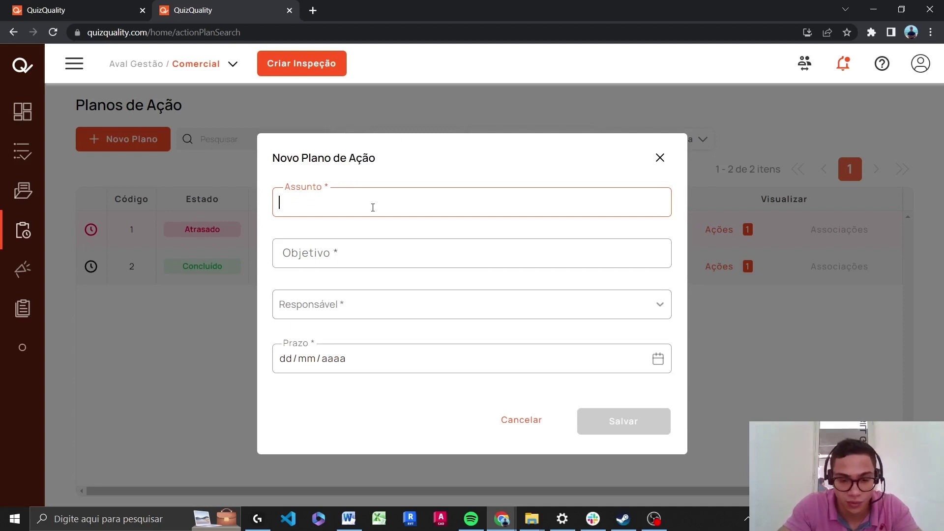
# Enter the subject 'Não-Conformidades no funil de vendas' and objective 'Diminuir as Não-Conformidades'
pyautogui.write('Não-Conformidades ')
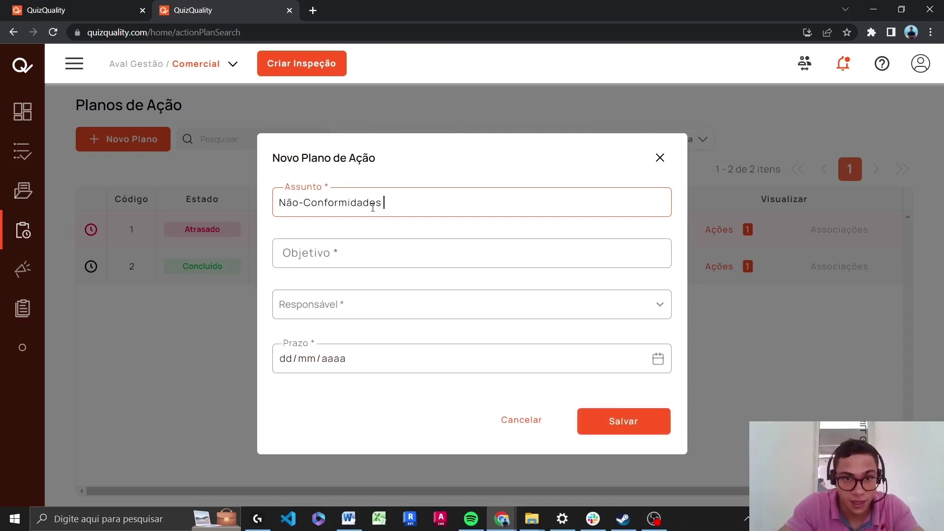
pyautogui.write('no funil de vendas')
pyautogui.click(384, 258)
pyautogui.write('Diminu')
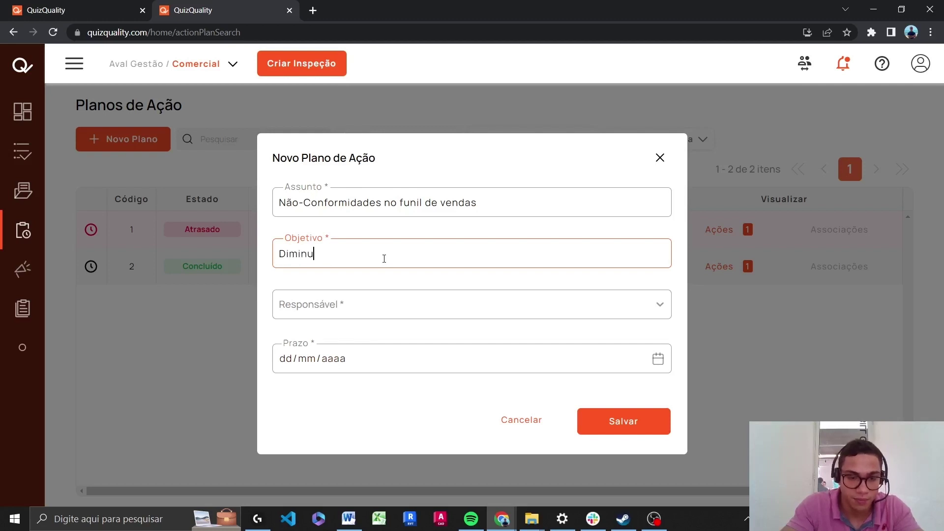
pyautogui.write('ir as Não-Conformidades')
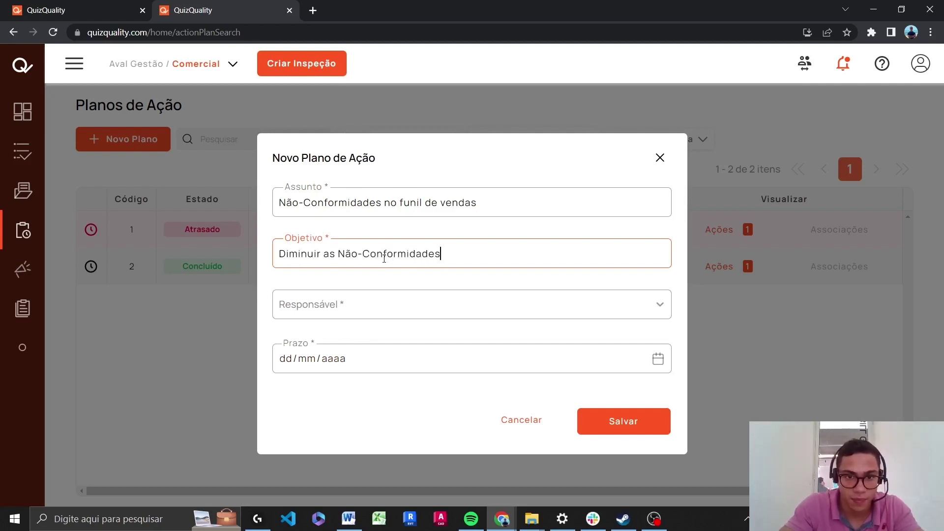
# Assign the listed responsible person, set the deadline to 24/05/2023, and save the plan
pyautogui.click(396, 308)
pyautogui.click(399, 341)
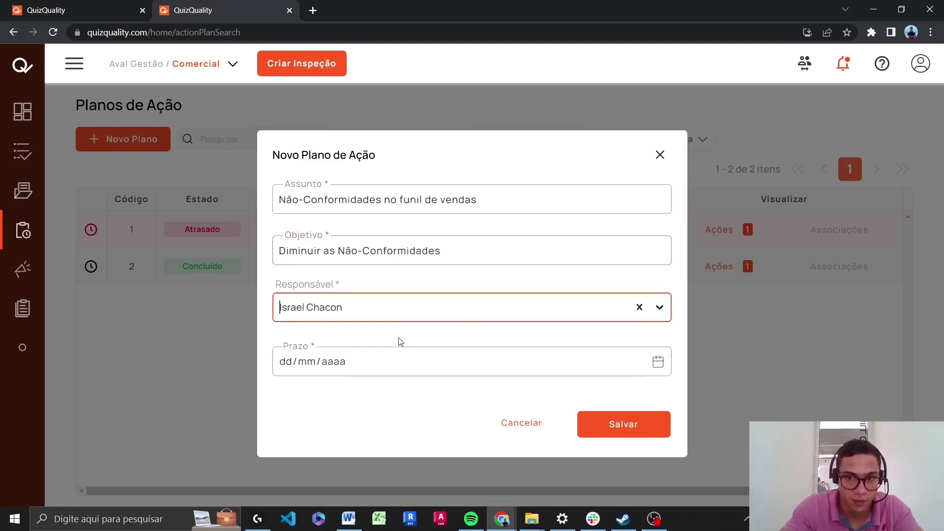
pyautogui.click(408, 370)
pyautogui.click(444, 282)
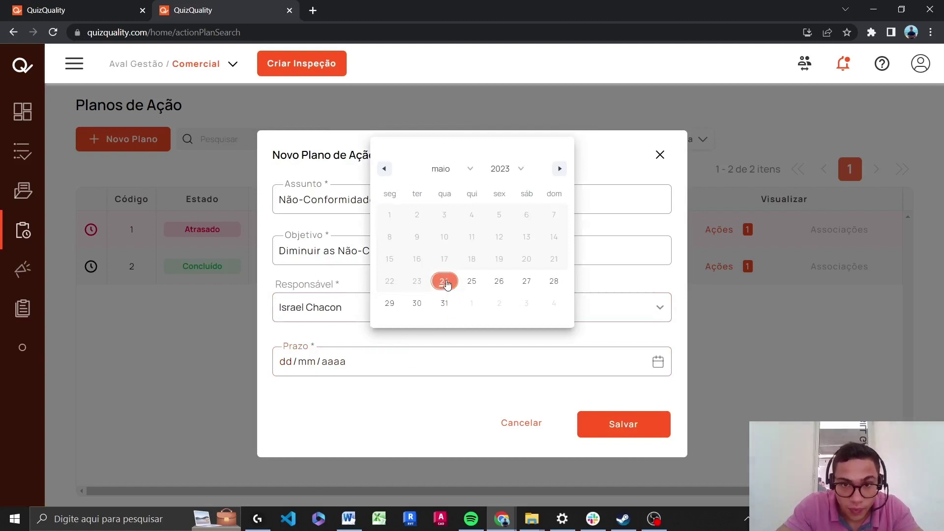
pyautogui.click(627, 435)
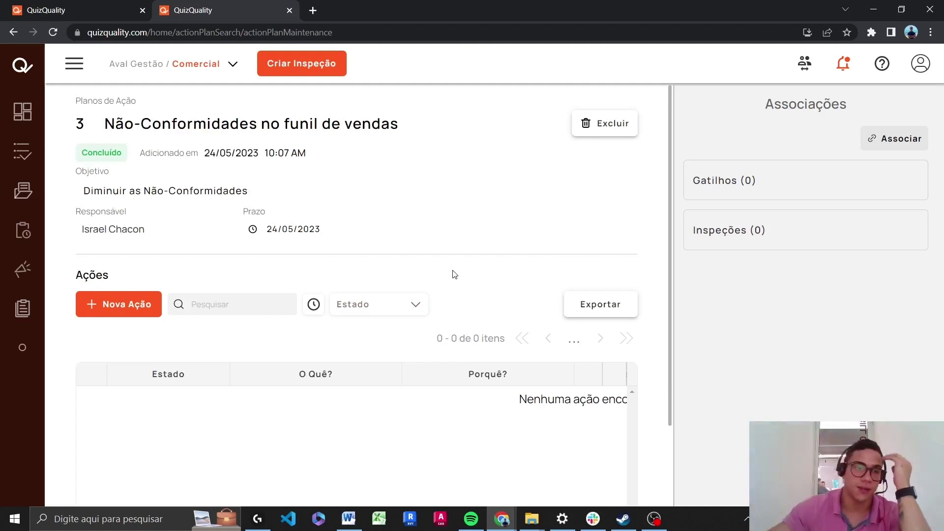
# Scroll through plan 3's page to review its details and empty Ações list
pyautogui.scroll(-2, 320, 414)
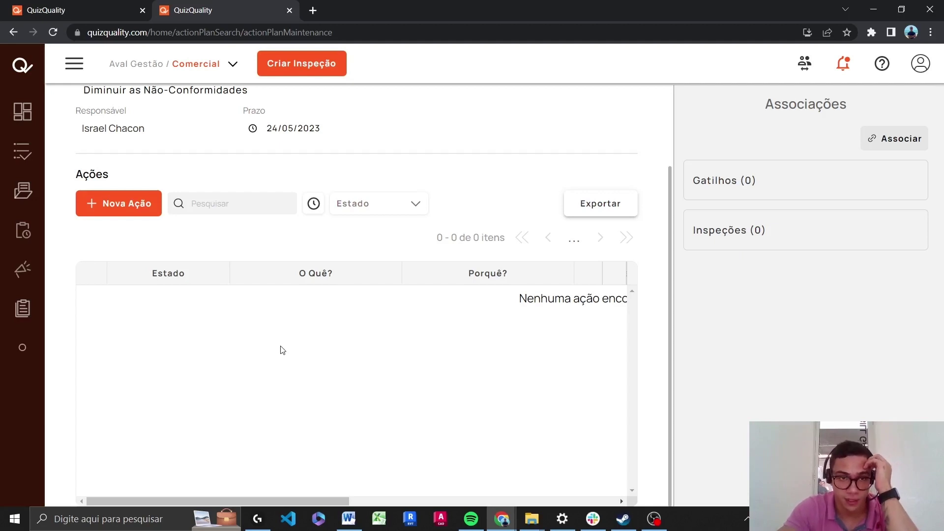
pyautogui.scroll(2, 267, 281)
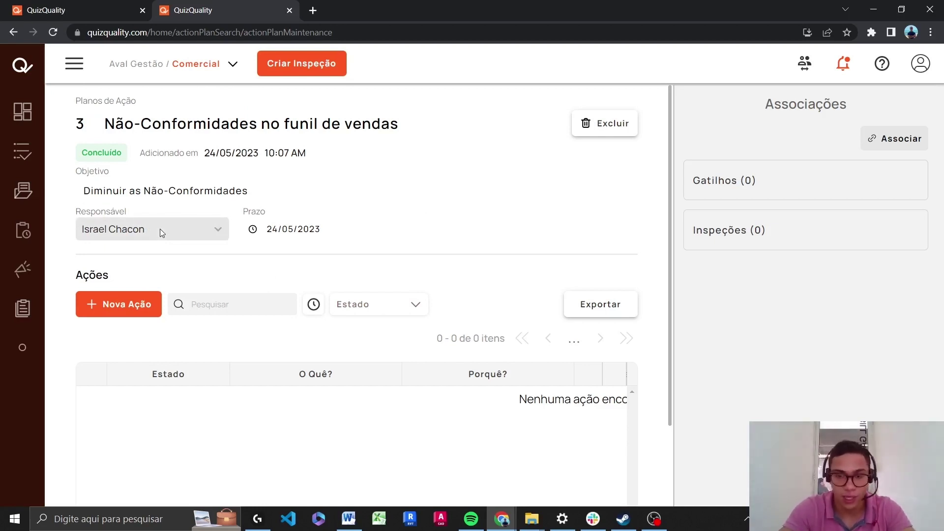
pyautogui.scroll(-2, 161, 228)
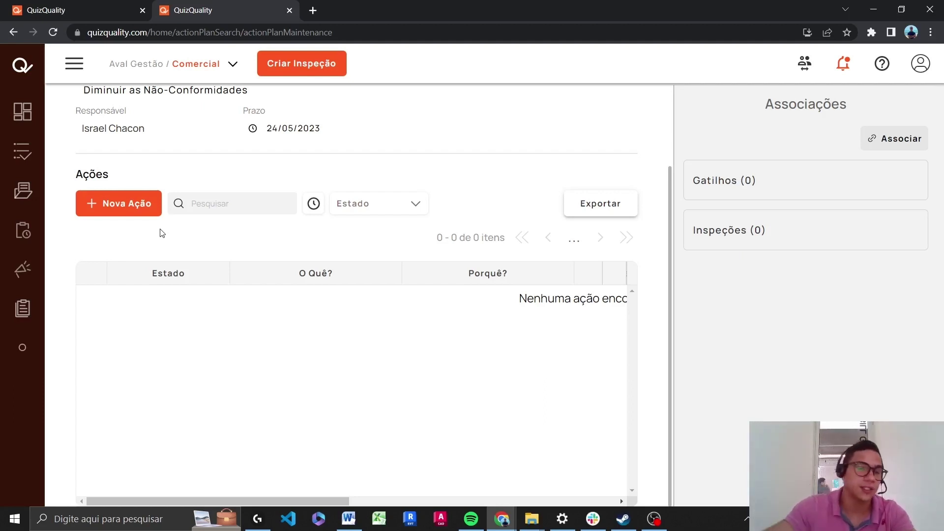
# Start a new action with what 'Analisar Não-Conformidades e identificar melhorias no processo' and matching why text
pyautogui.click(139, 209)
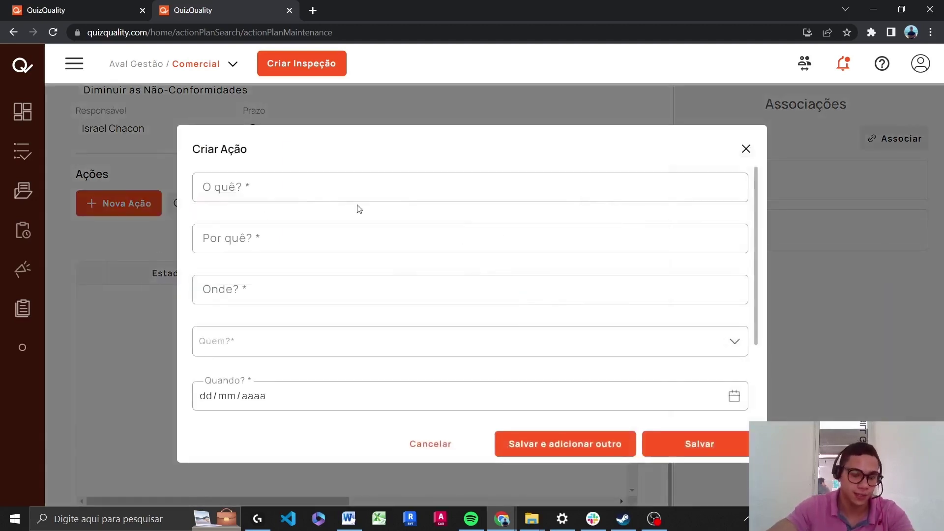
pyautogui.scroll(-3, 591, 316)
pyautogui.scroll(3, 617, 411)
pyautogui.click(305, 195)
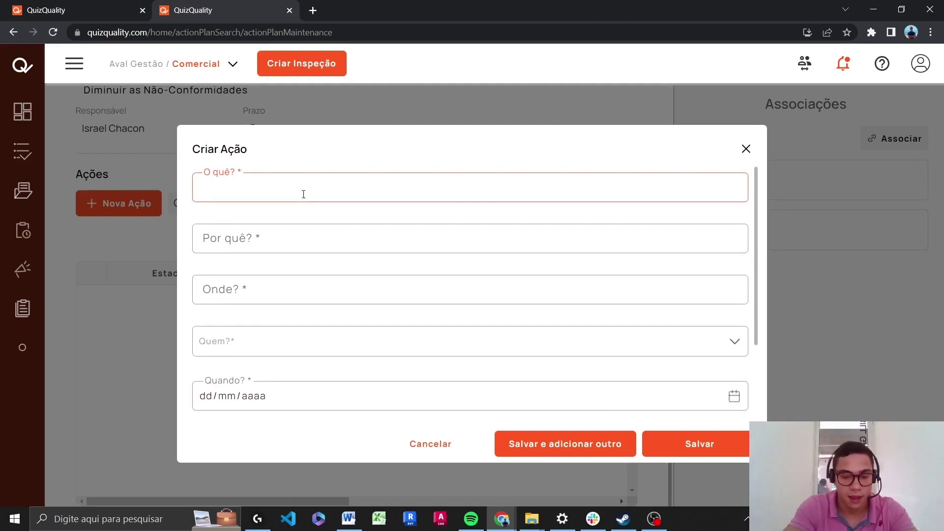
pyautogui.write('Analisar Não-Confo')
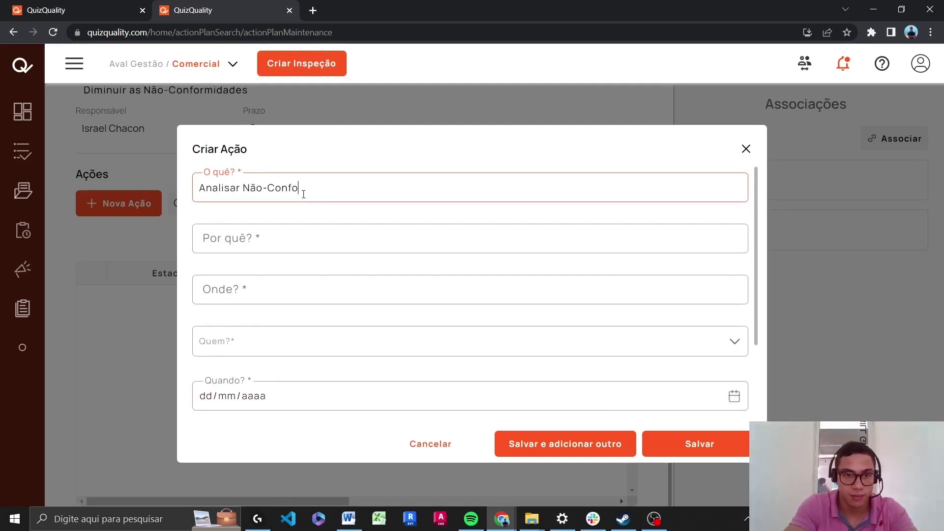
pyautogui.write('rmidades e identificar')
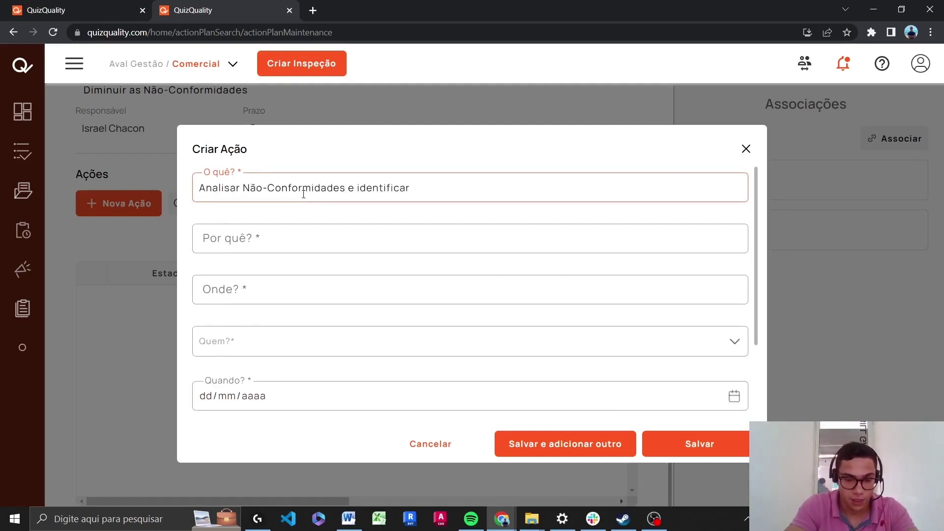
pyautogui.write(' melhorias no processo')
pyautogui.click(302, 234)
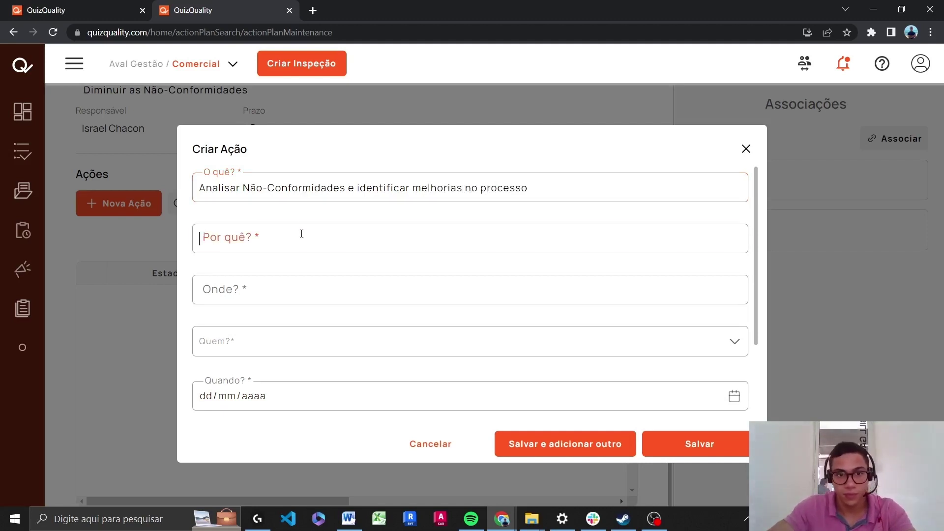
pyautogui.write('Diminuir n')
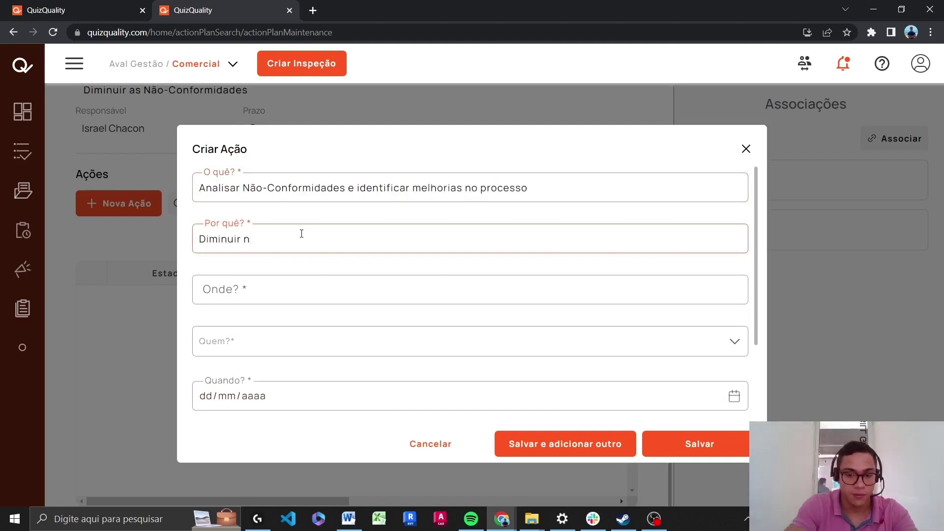
pyautogui.write('ão-conformidades e melhorar o fluxo do processo como um todo')
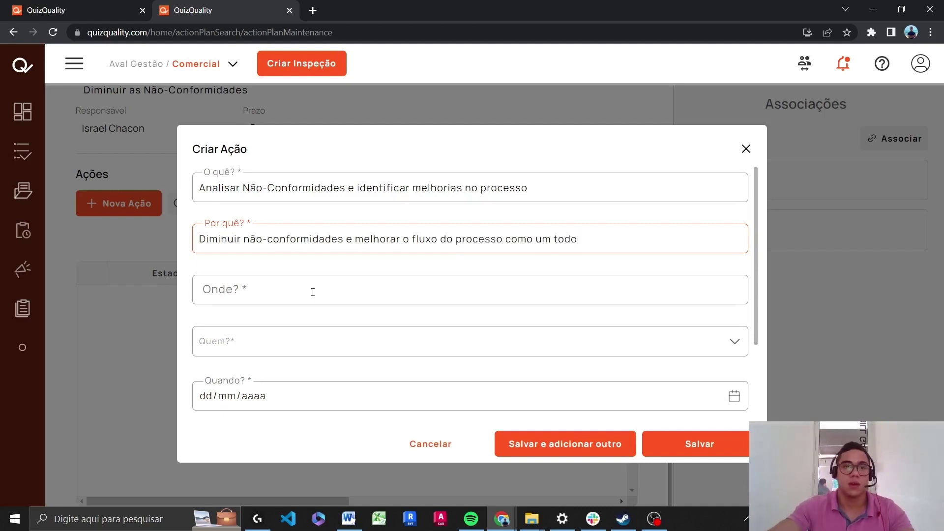
# Set where to 'Comercial - Fluxo de Funil' and bring up the Quem? people list
pyautogui.click(312, 290)
pyautogui.scroll(-2, 371, 280)
pyautogui.scroll(1, 370, 283)
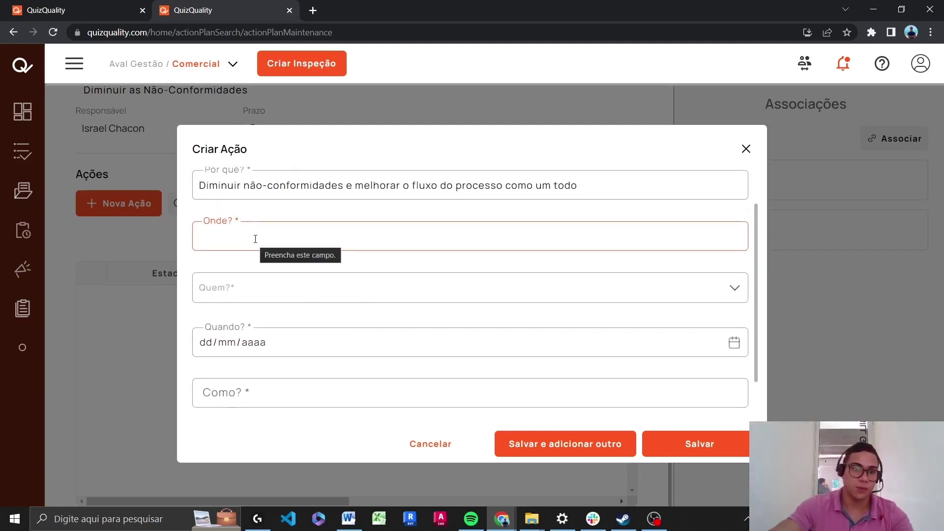
pyautogui.write('Comerc')
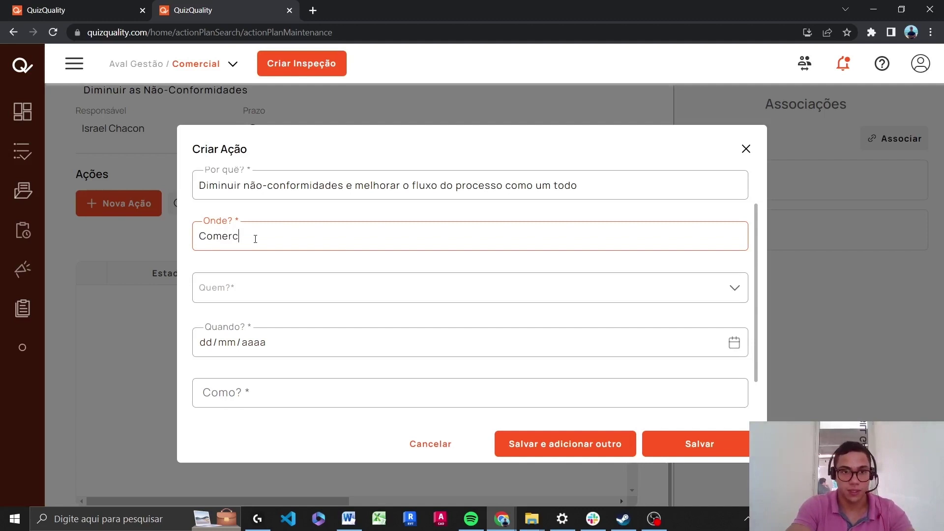
pyautogui.write('ial - Fluxo de Funil')
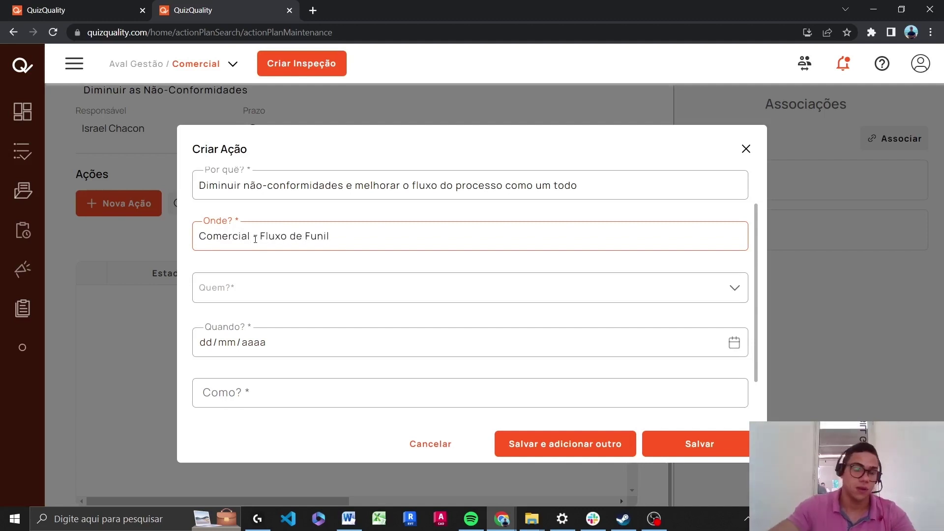
pyautogui.click(276, 296)
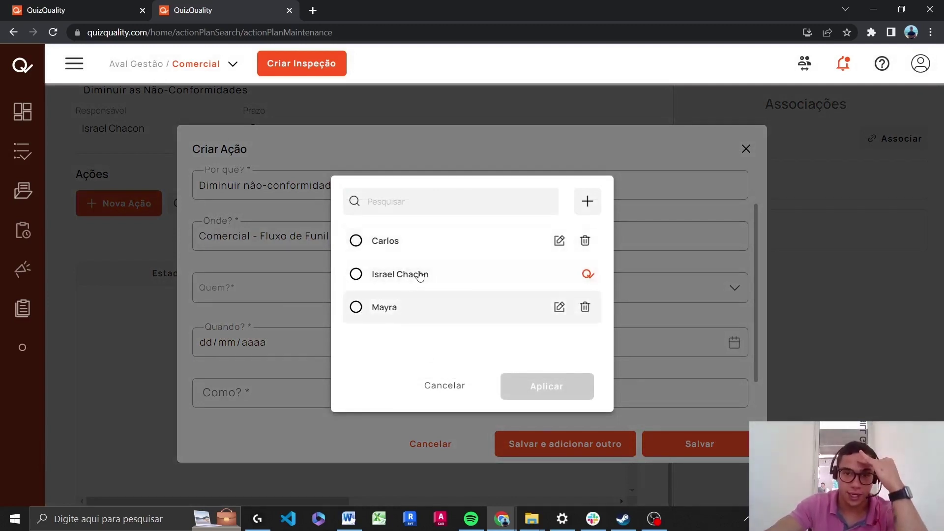
# Begin a new responsible person and enter their name, correcting a typo
pyautogui.click(590, 206)
pyautogui.click(447, 245)
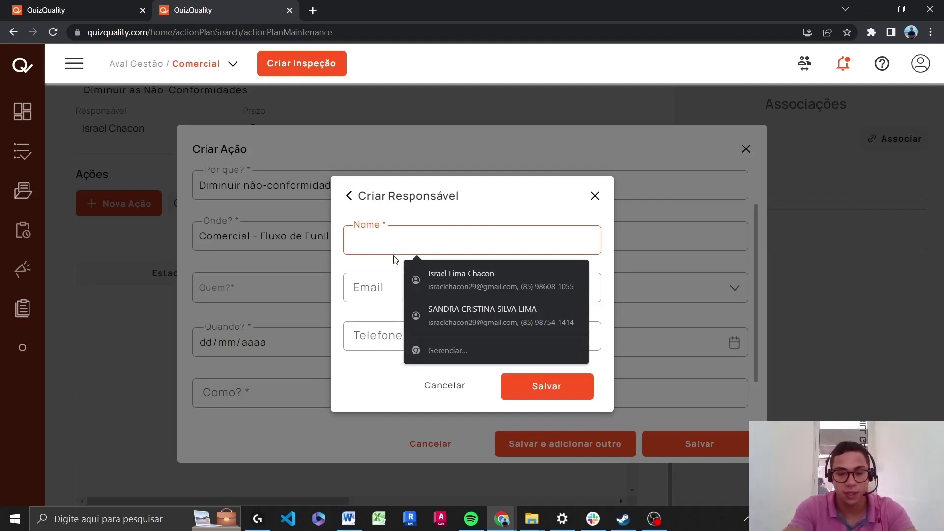
pyautogui.write('Rodrgio')
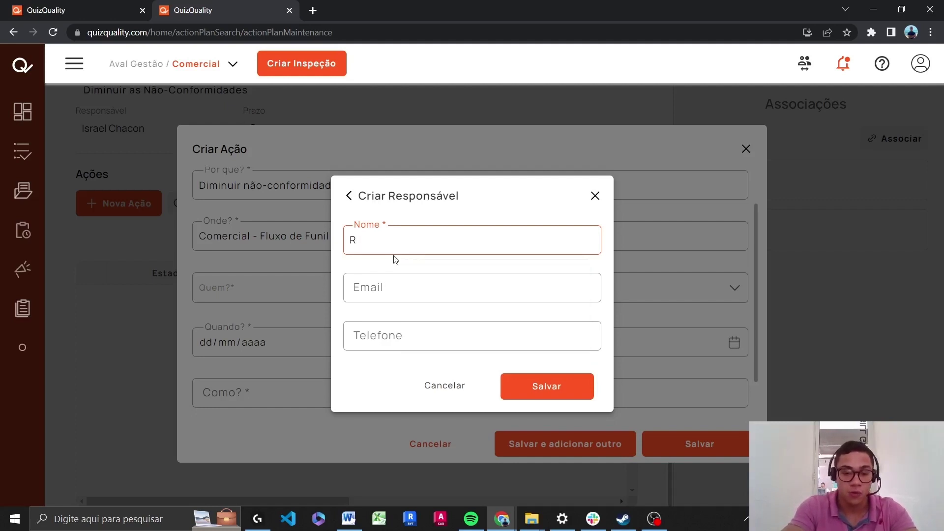
pyautogui.press('BackSpace')
pyautogui.press('BackSpace')
pyautogui.press('BackSpace')
pyautogui.write('igo')
# Fill in the person's e-mail and phone number, fixing the domain typo, and save them
pyautogui.click(405, 291)
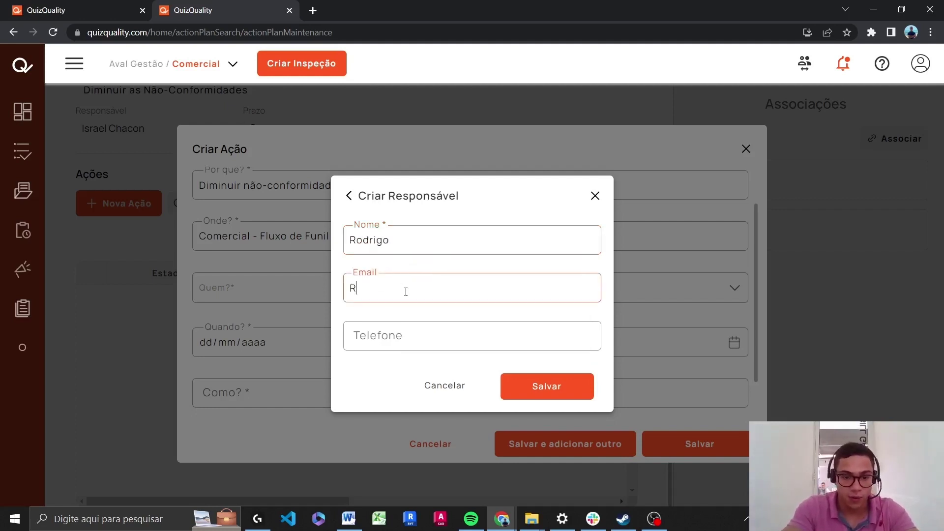
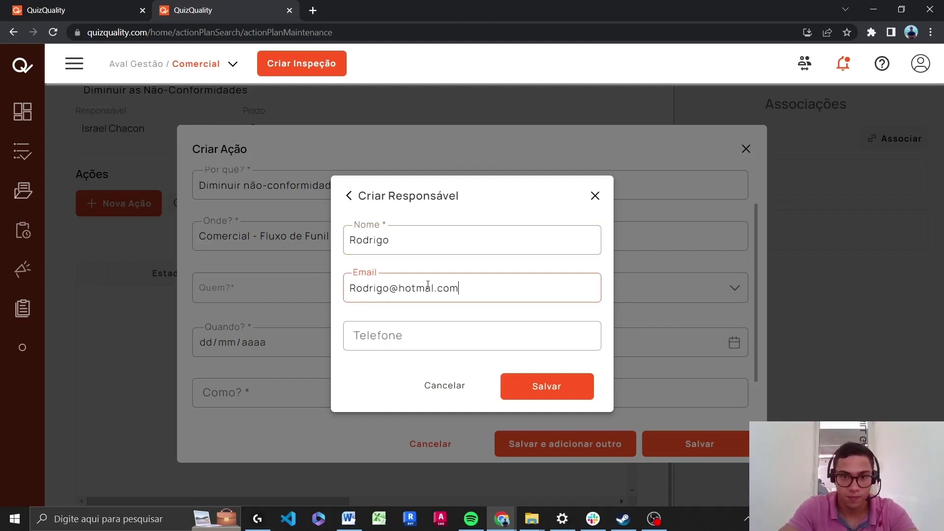
pyautogui.click(431, 287)
pyautogui.write('i')
pyautogui.click(434, 337)
pyautogui.write('85999999999')
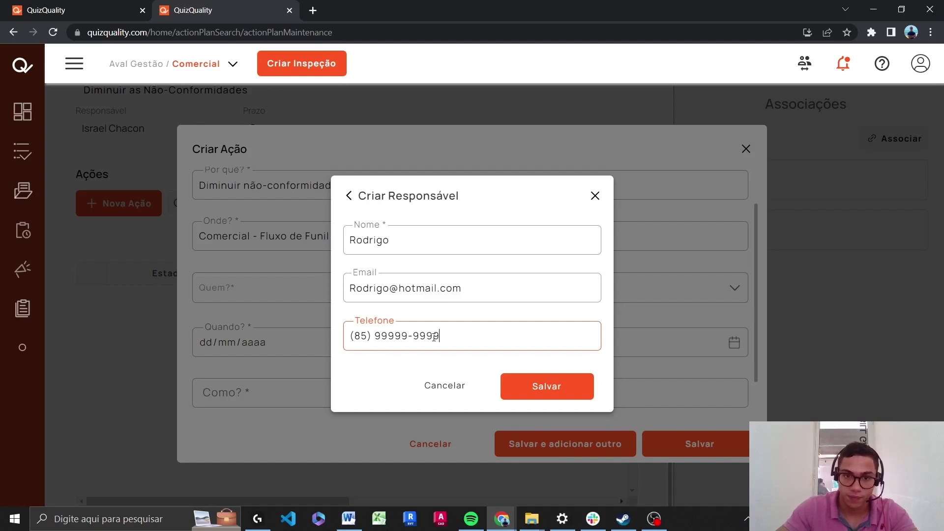
pyautogui.click(551, 386)
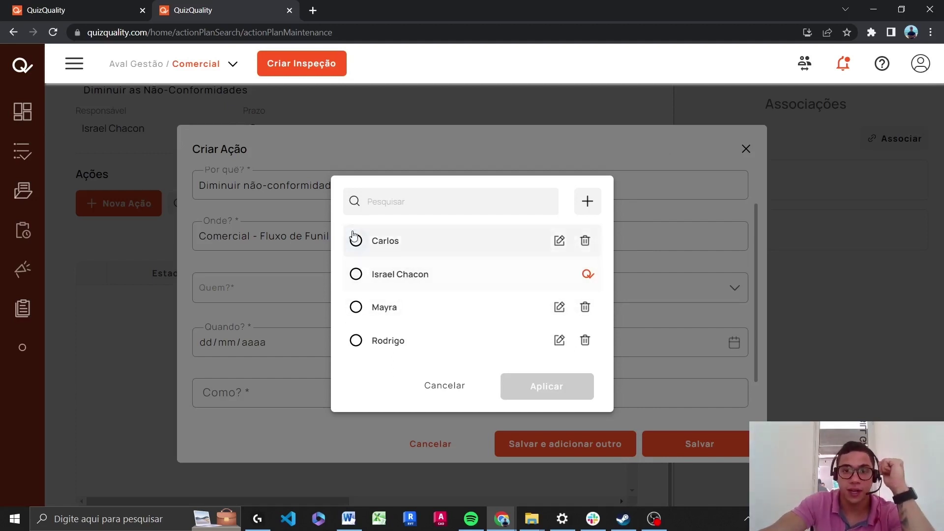
# Apply the new person as responsible and set Quando? to 24/05/2023
pyautogui.click(356, 341)
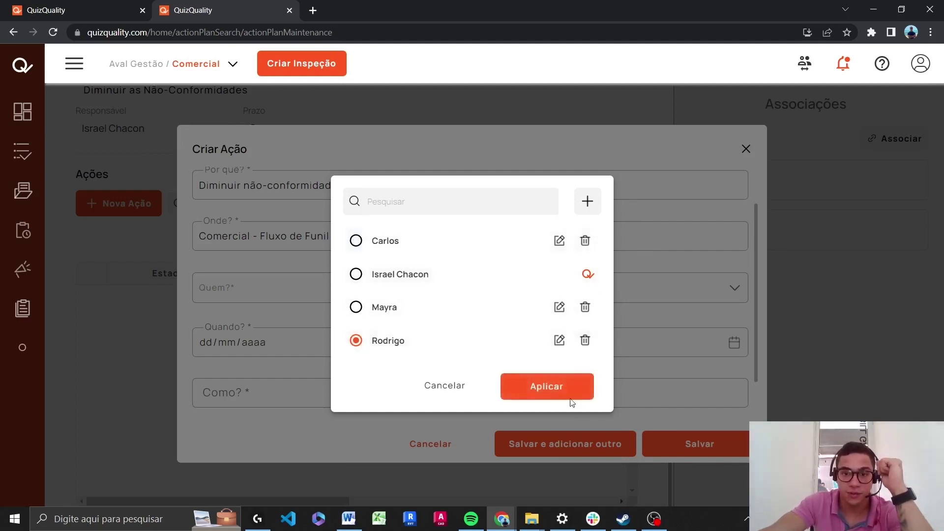
pyautogui.click(570, 400)
pyautogui.scroll(-2, 617, 349)
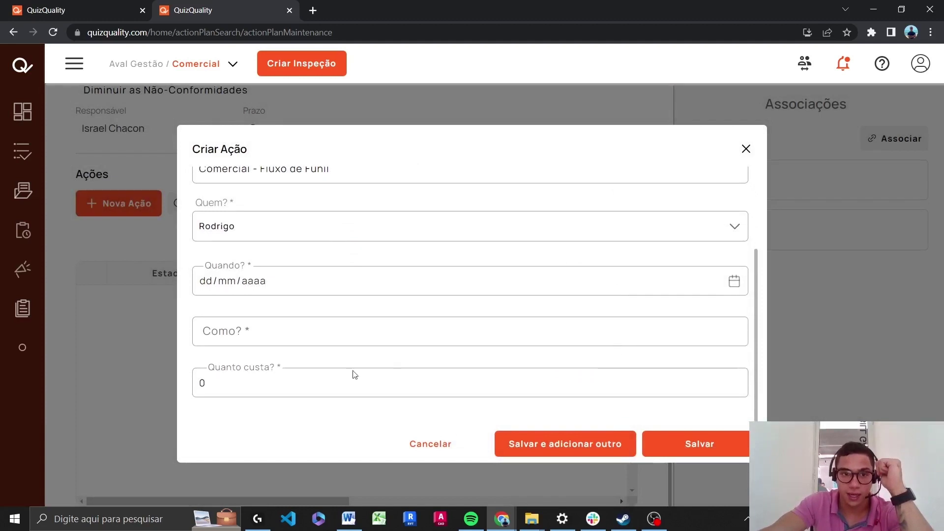
pyautogui.click(269, 329)
pyautogui.click(264, 290)
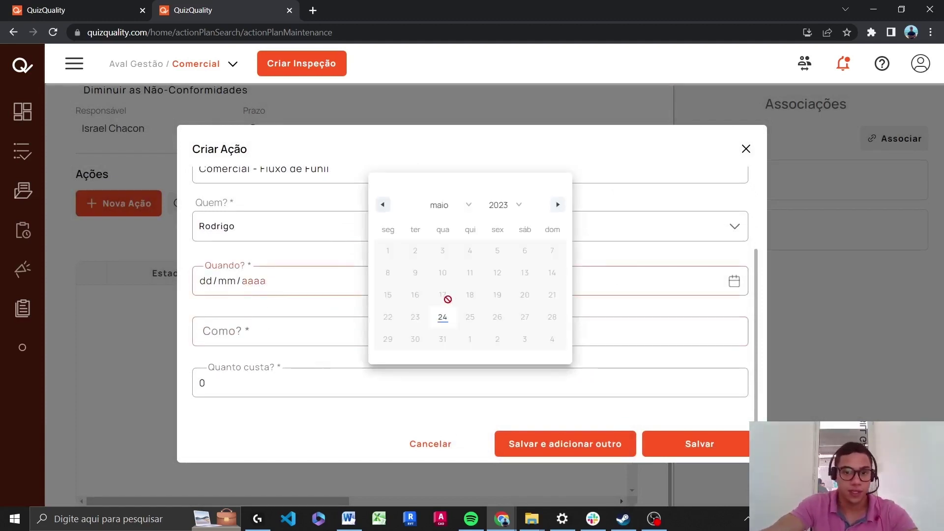
pyautogui.click(442, 317)
# Set how to 'Ler documentos e realizar reunião de alinhamento com o gestor', cost 1111, and save
pyautogui.click(296, 340)
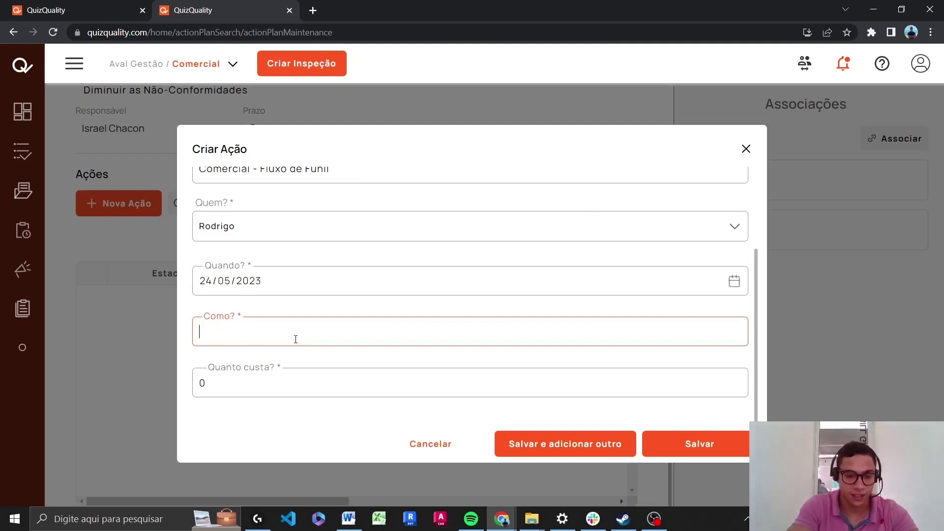
pyautogui.write('Ler documento')
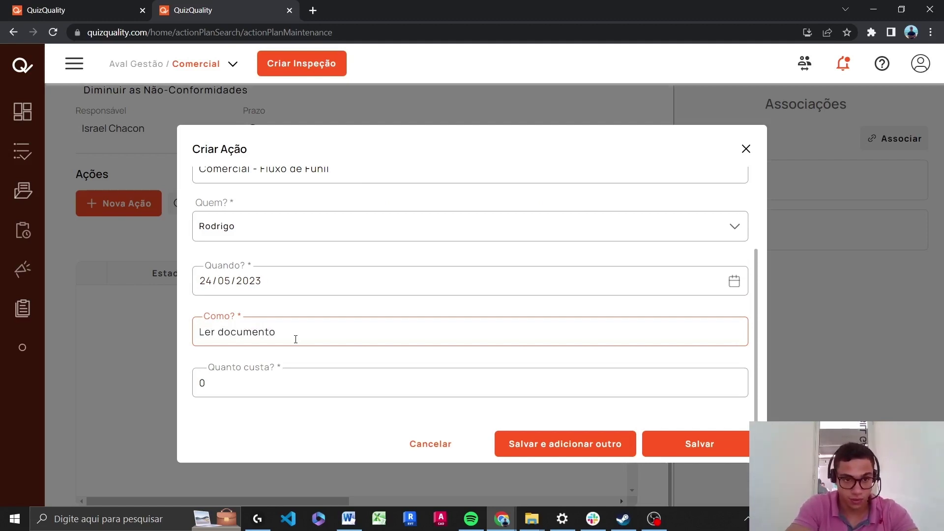
pyautogui.write('s e realizar reunião de al')
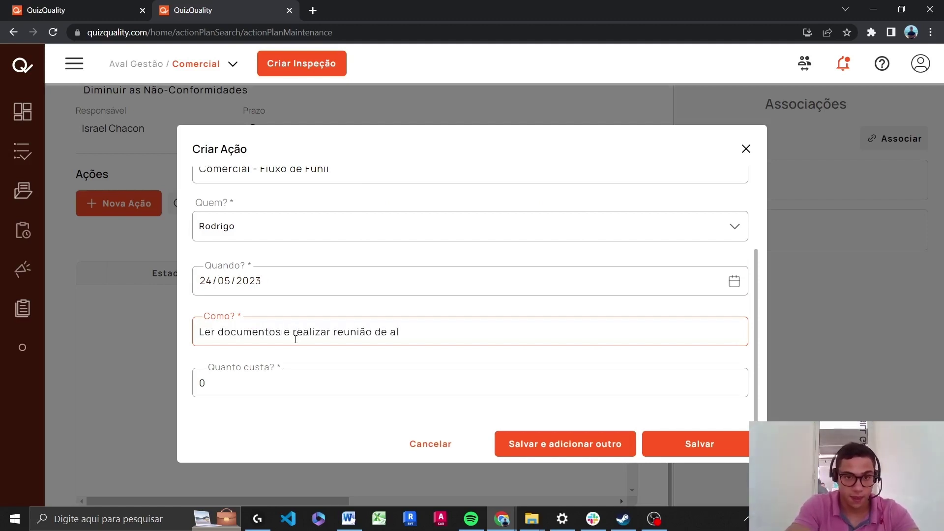
pyautogui.write('inhamento com o gestor')
pyautogui.hotkey('ctrl', 'Left')
pyautogui.write('o')
pyautogui.click(297, 385)
pyautogui.write('1111')
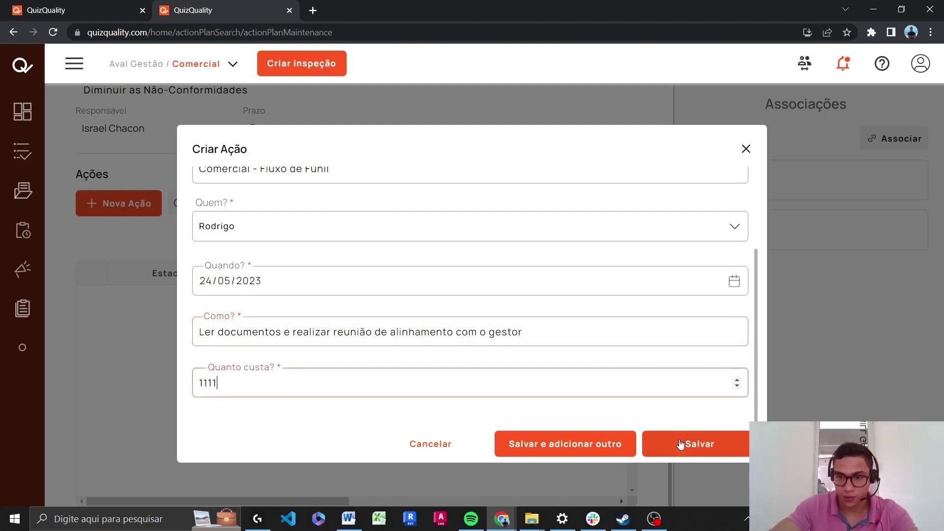
pyautogui.click(679, 441)
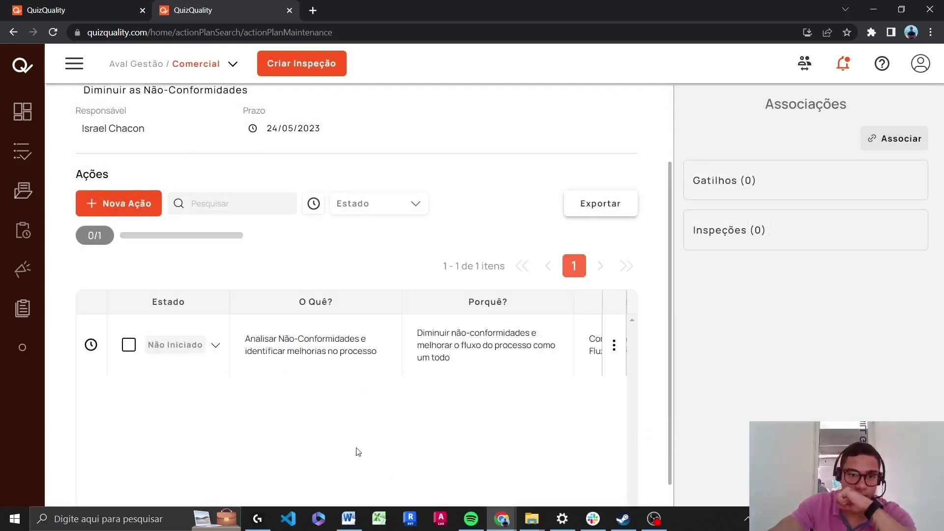
# Open Gatilhos Acionados from the sidebar's Gatilhos item
pyautogui.click(20, 271)
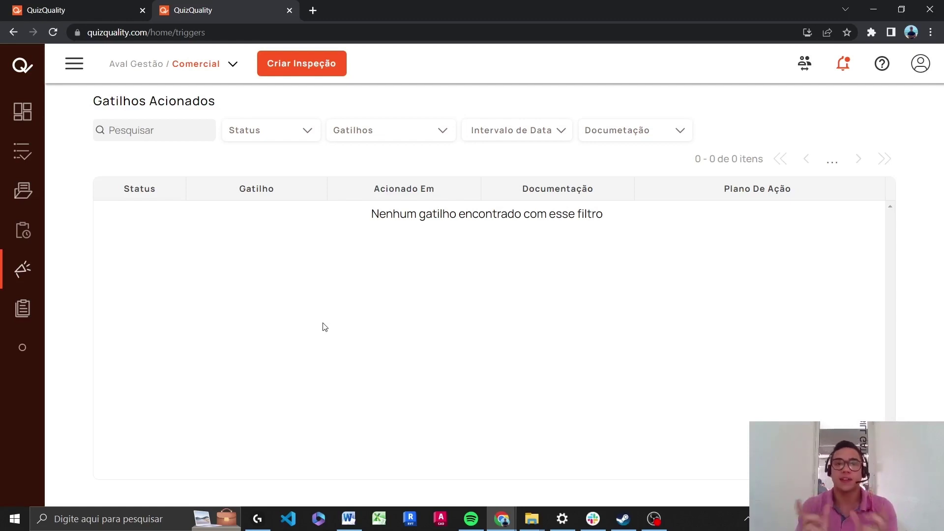
# Return to Planos de Ação, dismiss the Novo Plano form, and open plan 3's actions
pyautogui.click(23, 230)
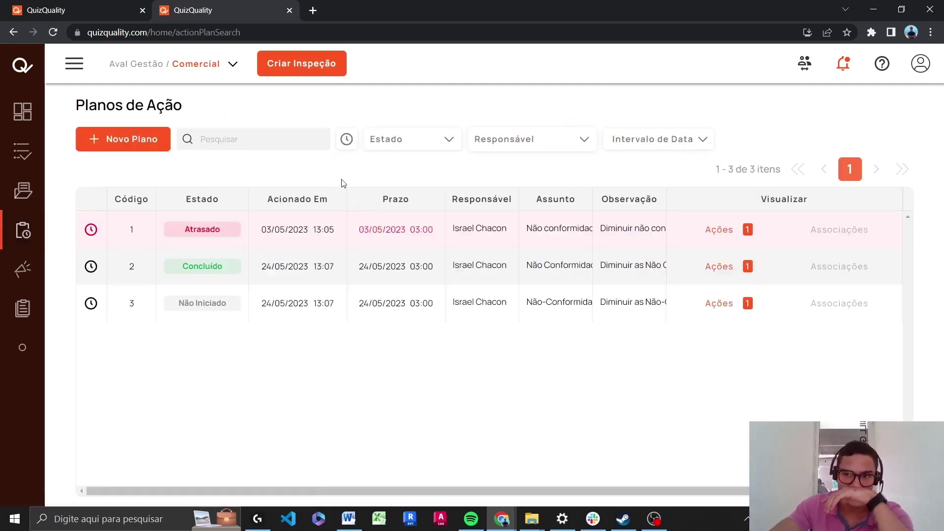
pyautogui.click(123, 139)
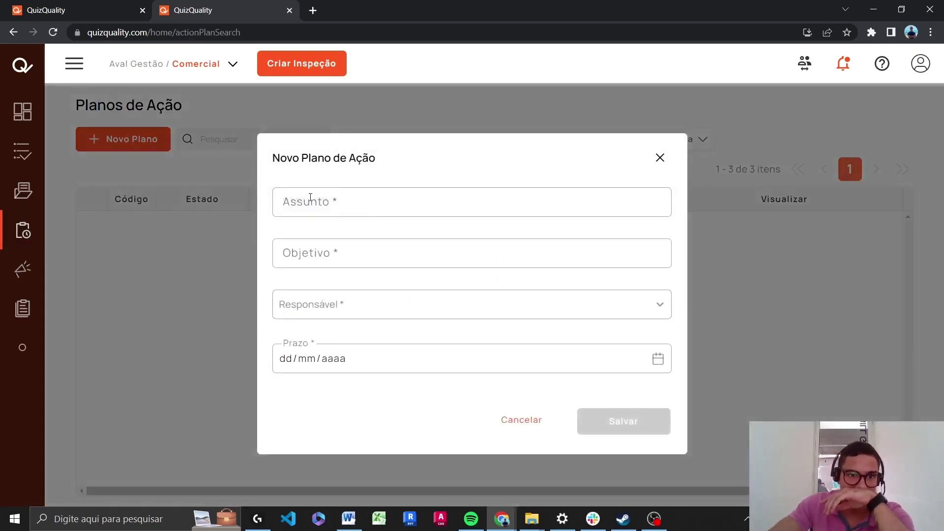
pyautogui.click(660, 157)
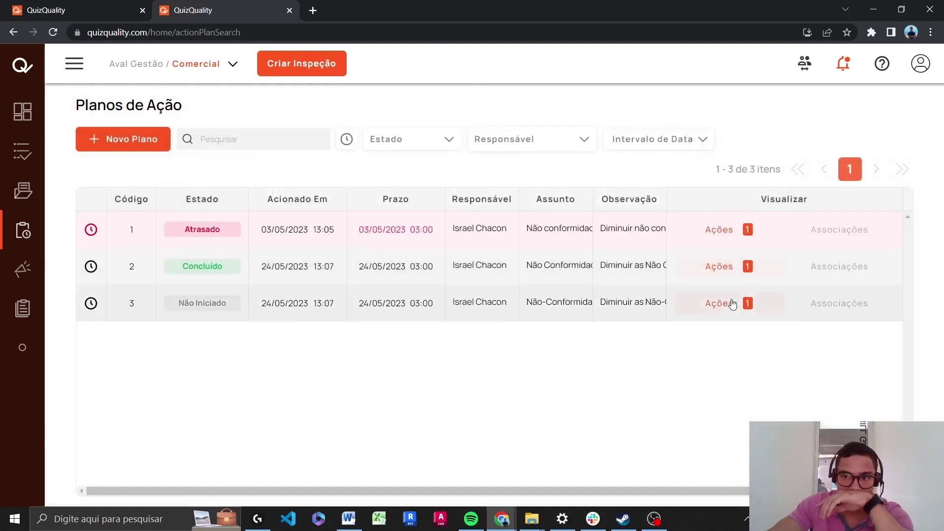
pyautogui.click(737, 303)
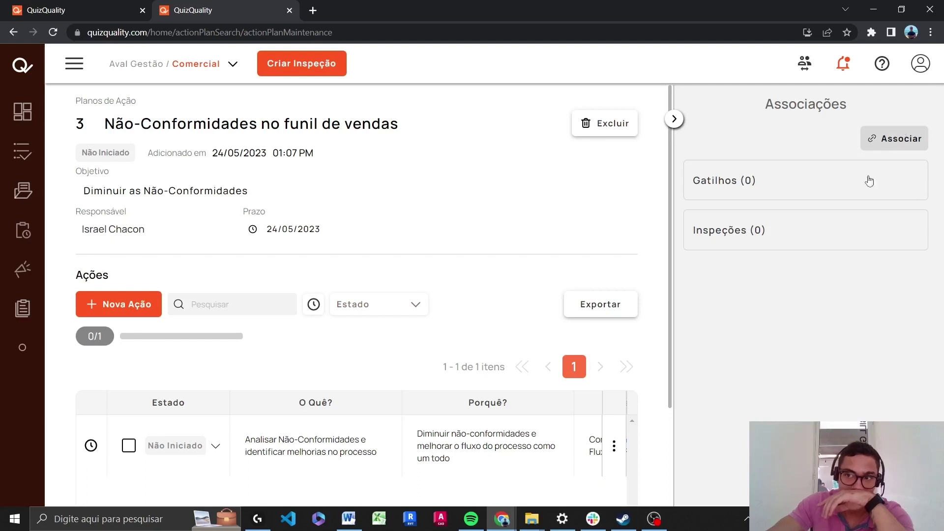
pyautogui.scroll(-3, 593, 330)
pyautogui.scroll(3, 560, 379)
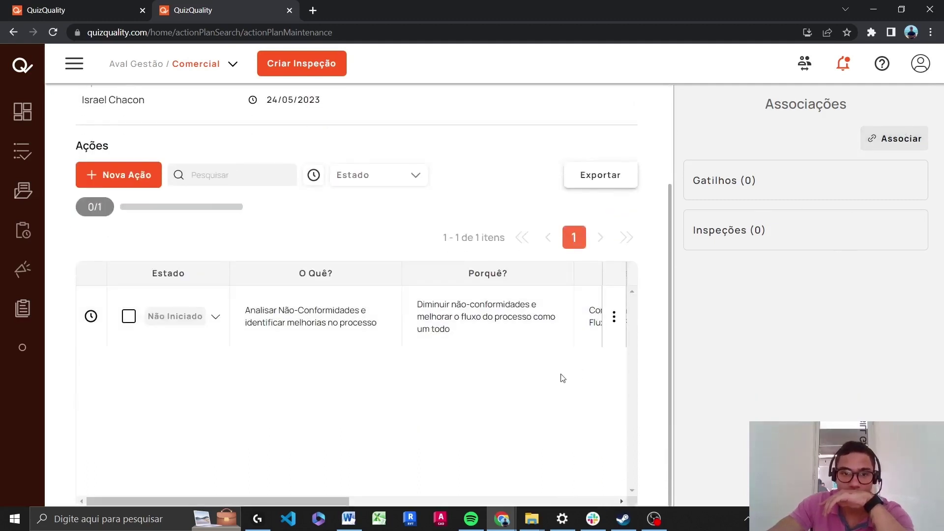